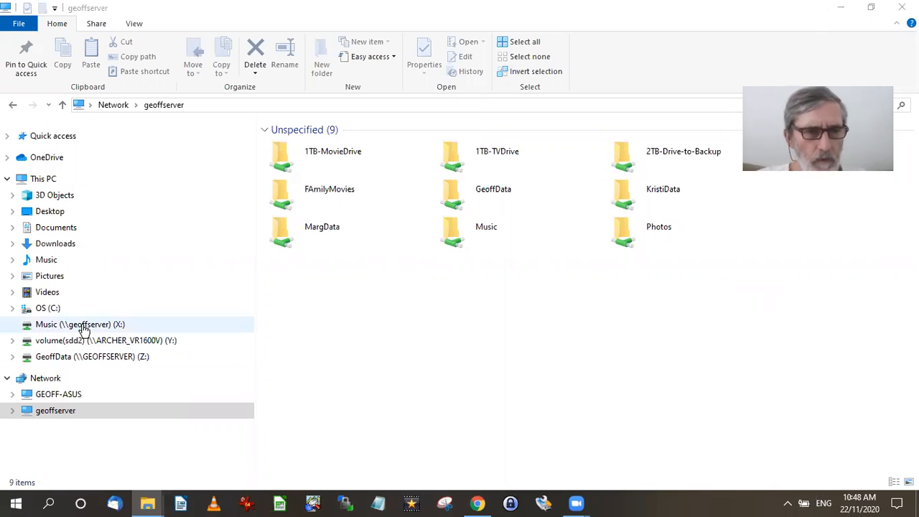
- Open the mapped Music (X:) network drive to check its contents and disconnect it
left_click(82, 328)
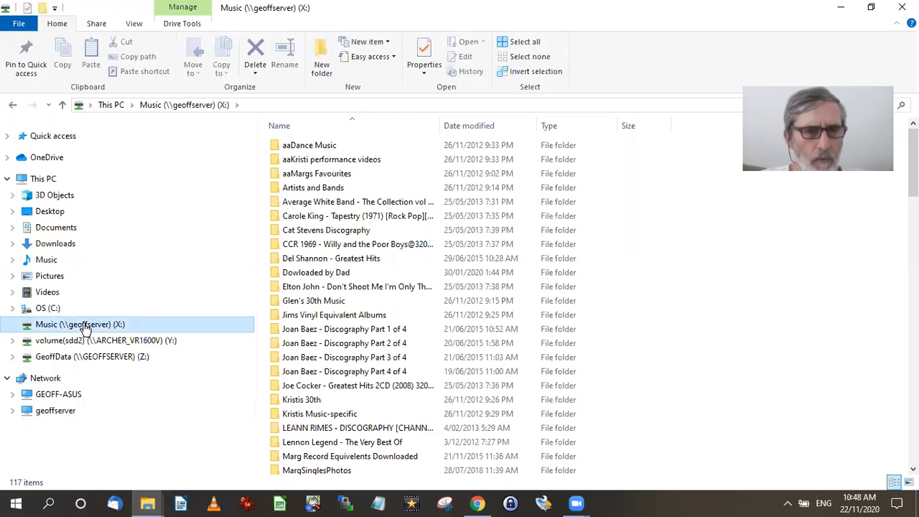
left_click(43, 311)
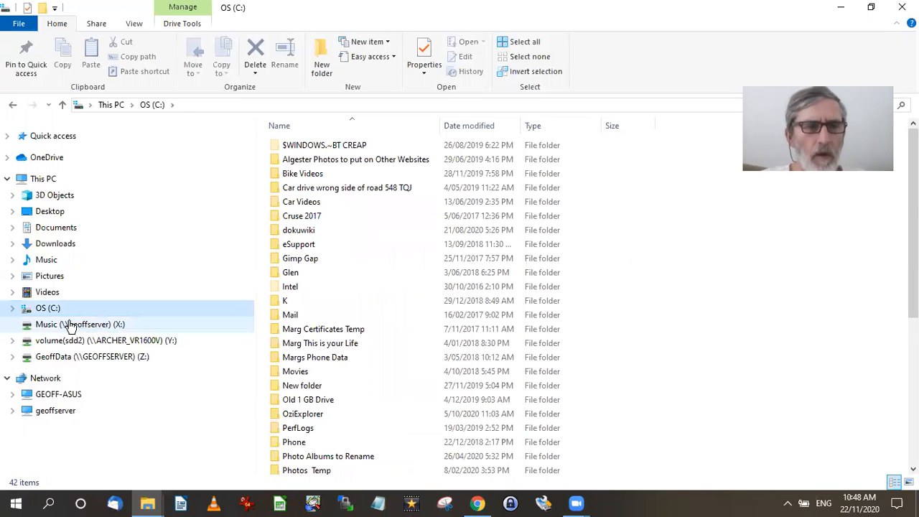
right_click(71, 327)
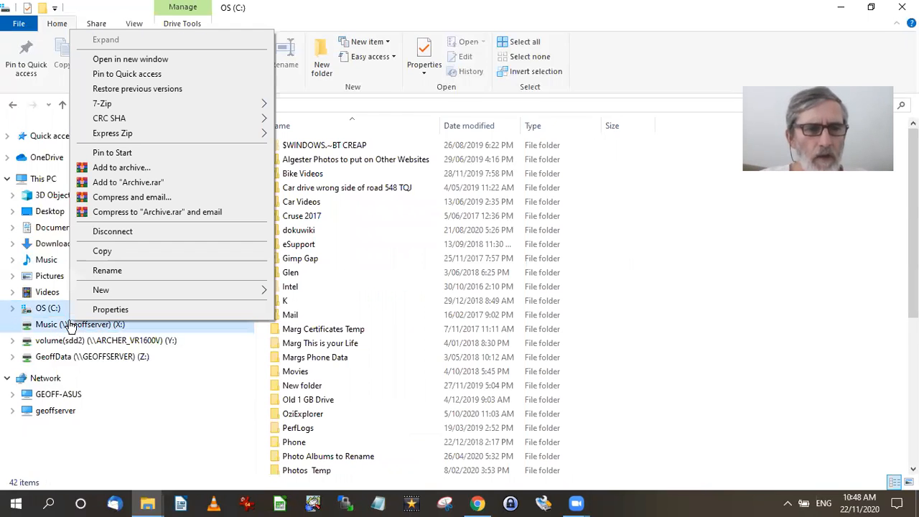
left_click(119, 233)
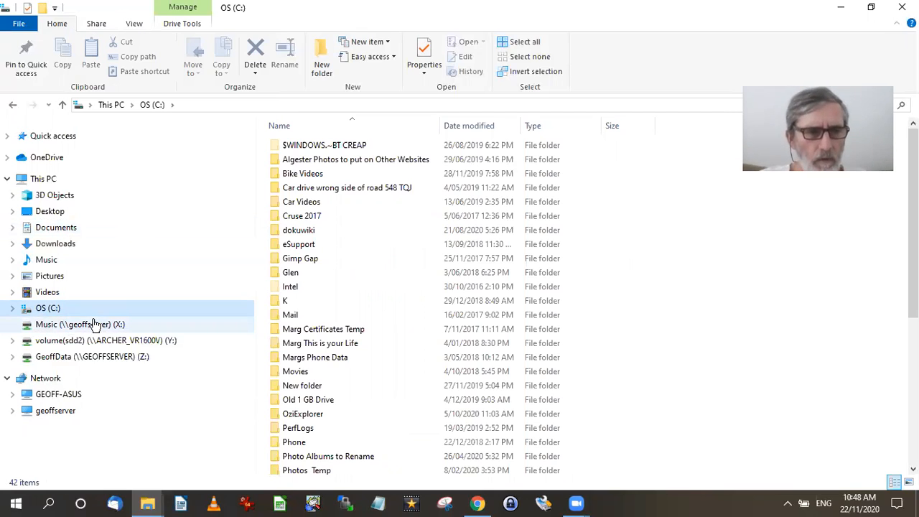
- Try to open the disconnected Music (X:) drive and check which actions are available for it
left_click(91, 324)
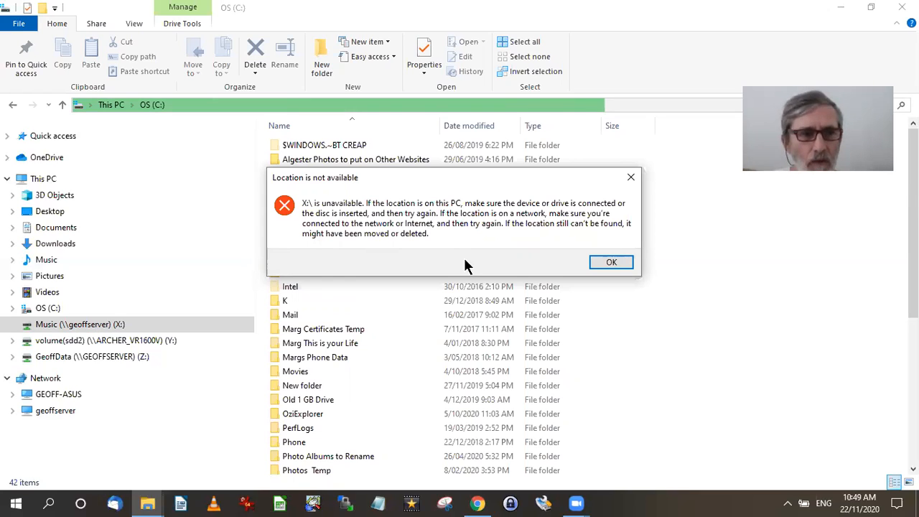
key("Return")
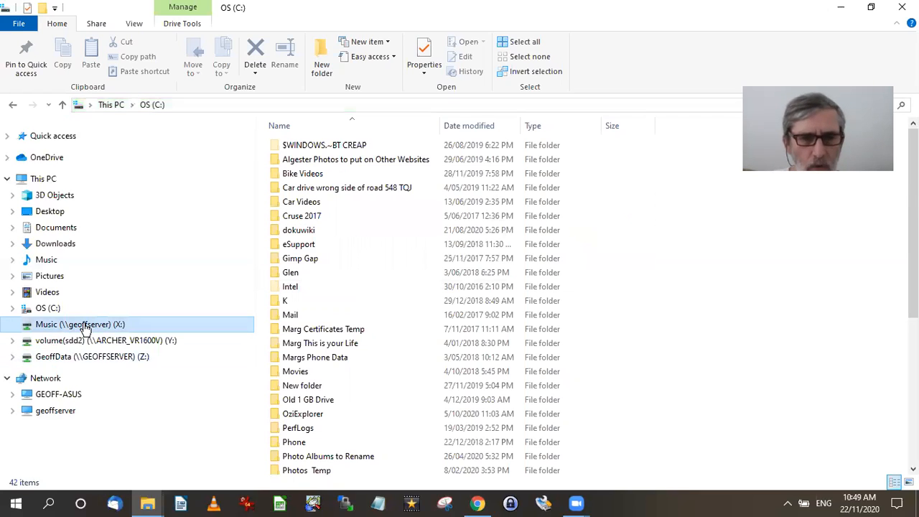
right_click(85, 327)
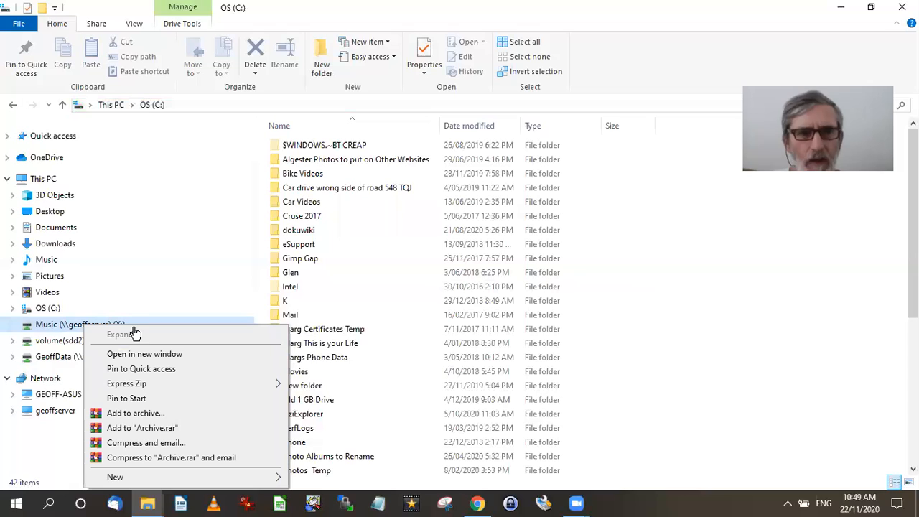
left_click(774, 276)
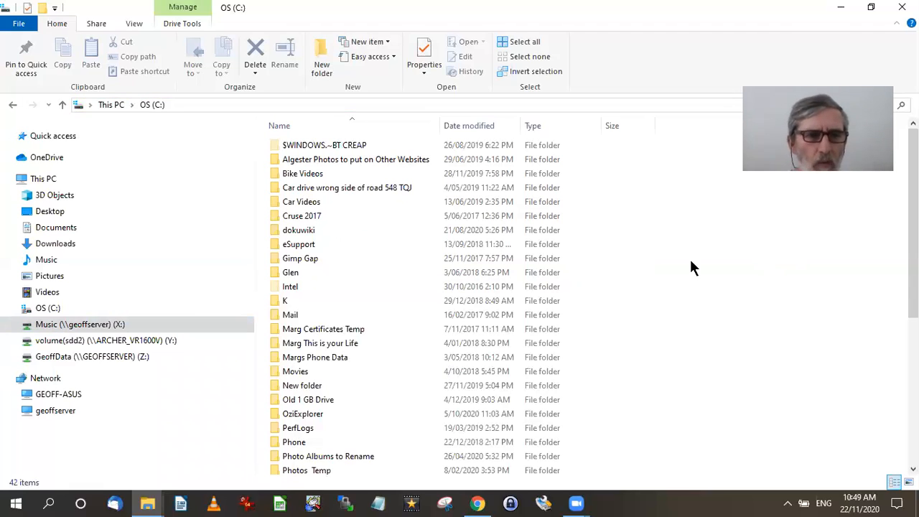
left_click(101, 325)
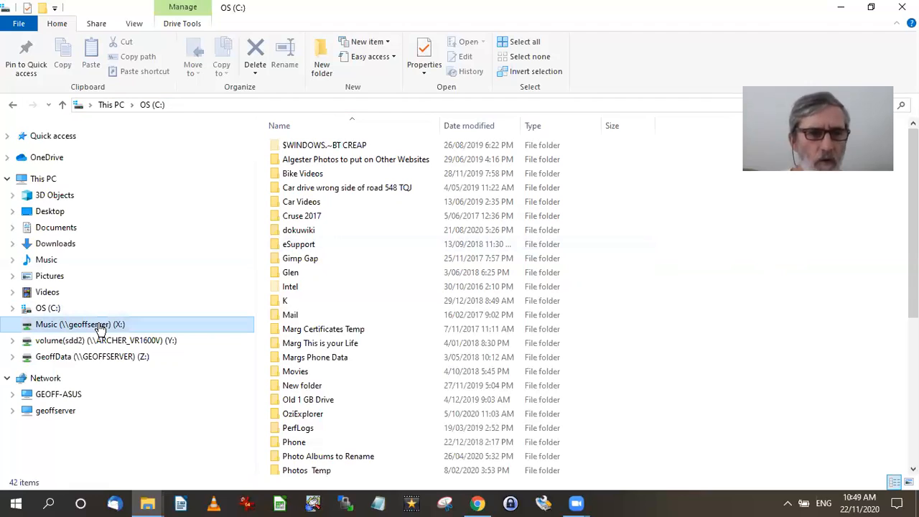
right_click(99, 327)
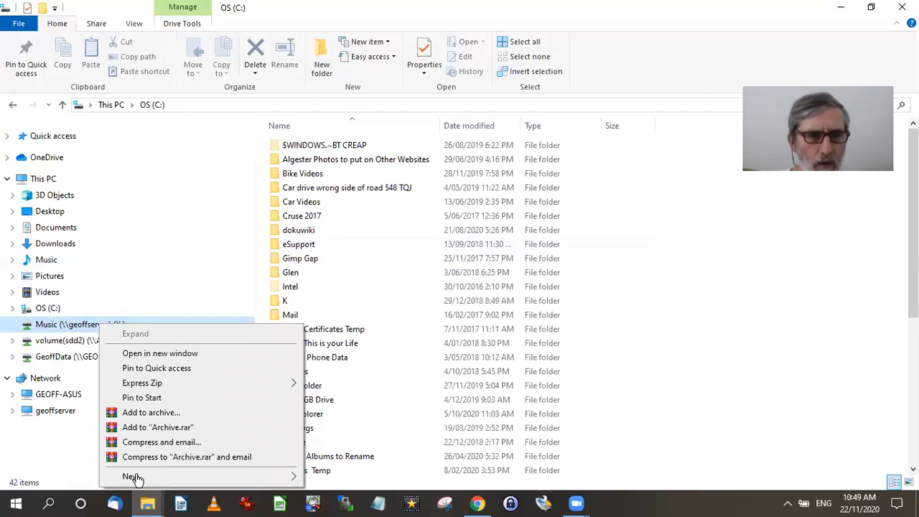
left_click(49, 292)
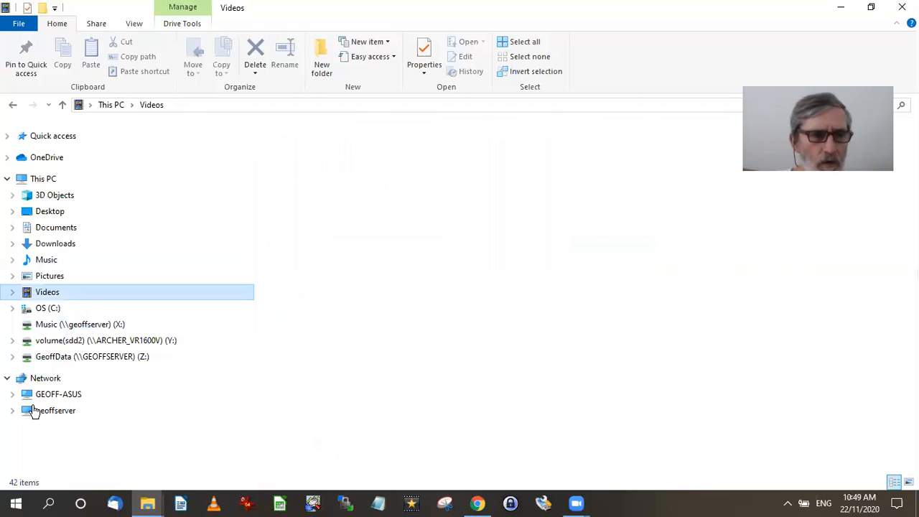
- Expand geoffserver under Network, open its Music share and try the Map network drive command on it
left_click(29, 410)
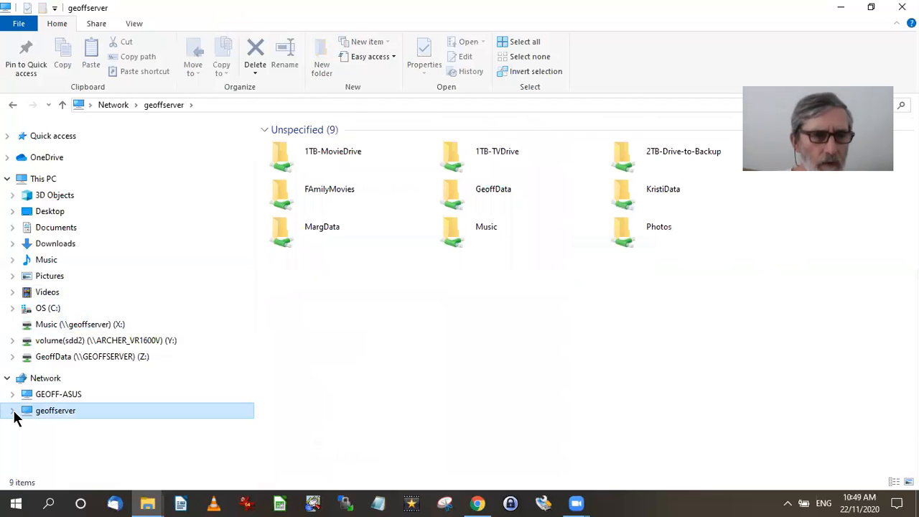
left_click(13, 412)
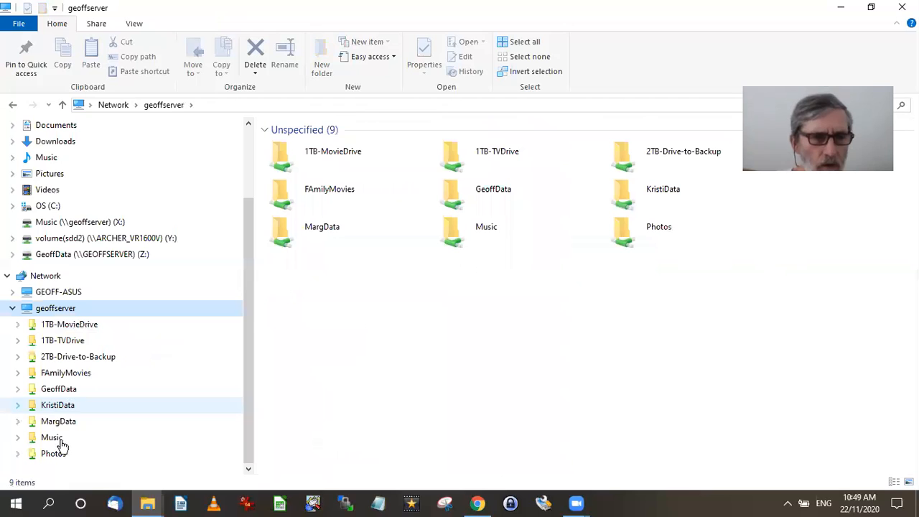
left_click(62, 446)
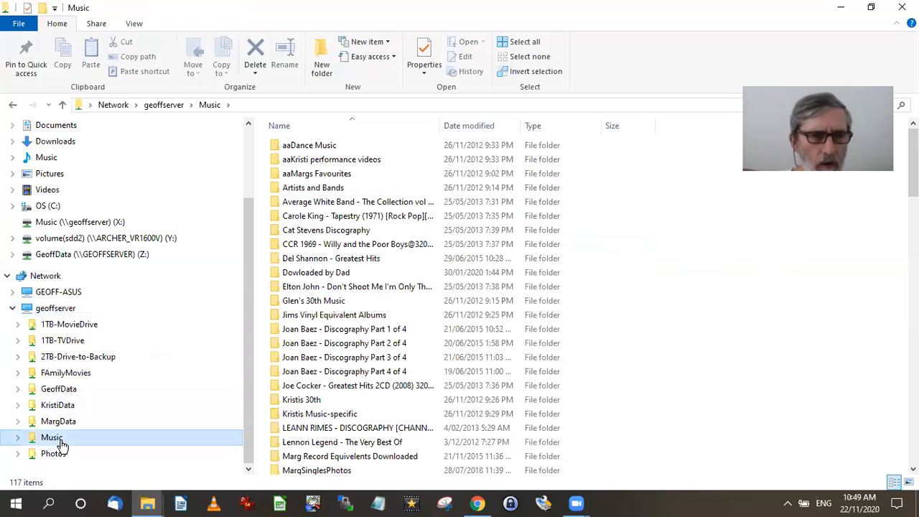
right_click(62, 445)
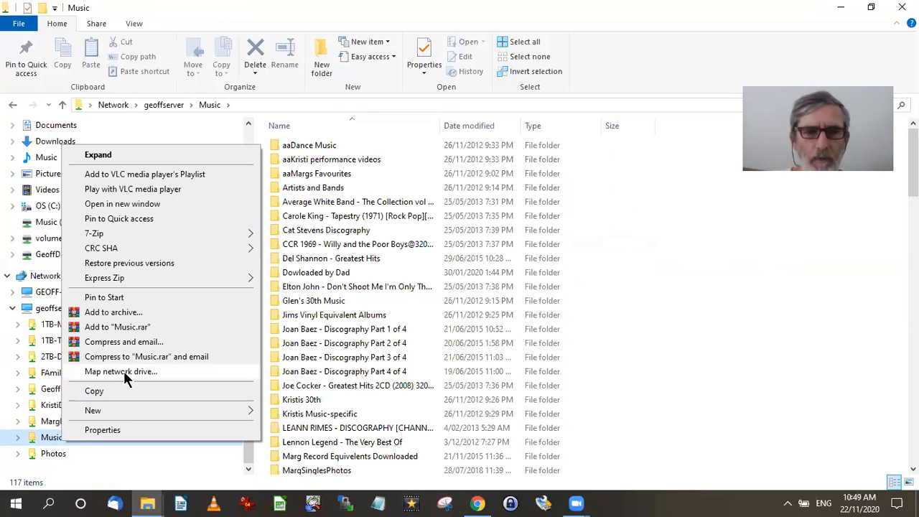
left_click(123, 372)
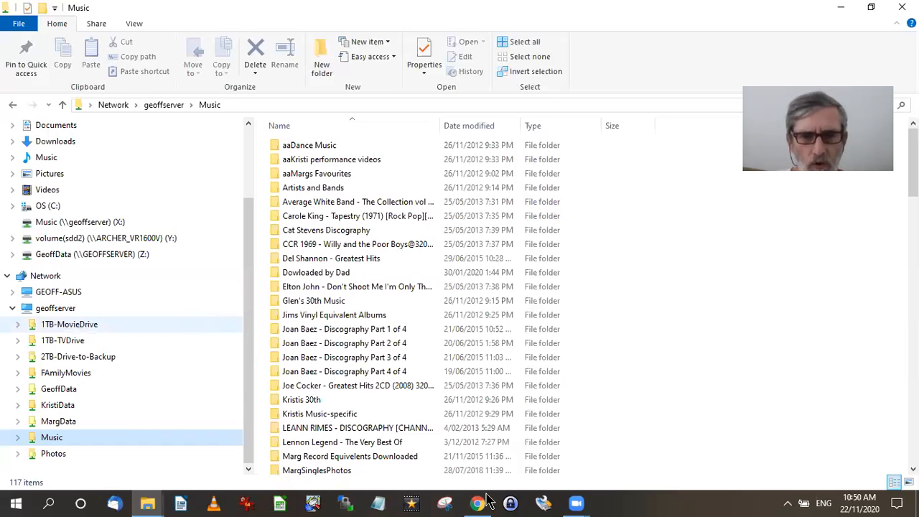
- Switch to Chrome to read the featured answer on unmapping a Windows 10 network drive, and return to File Explorer
mouse_move(479, 505)
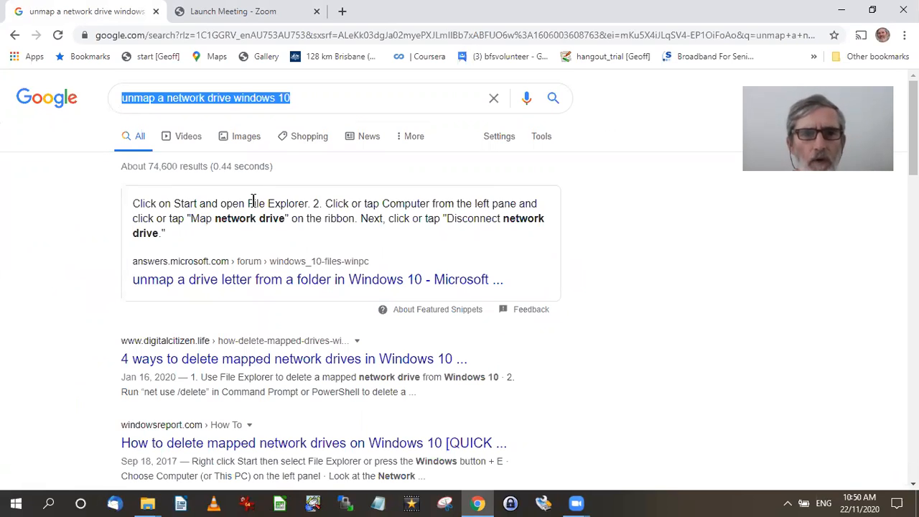
left_click_drag(247, 204, 282, 204)
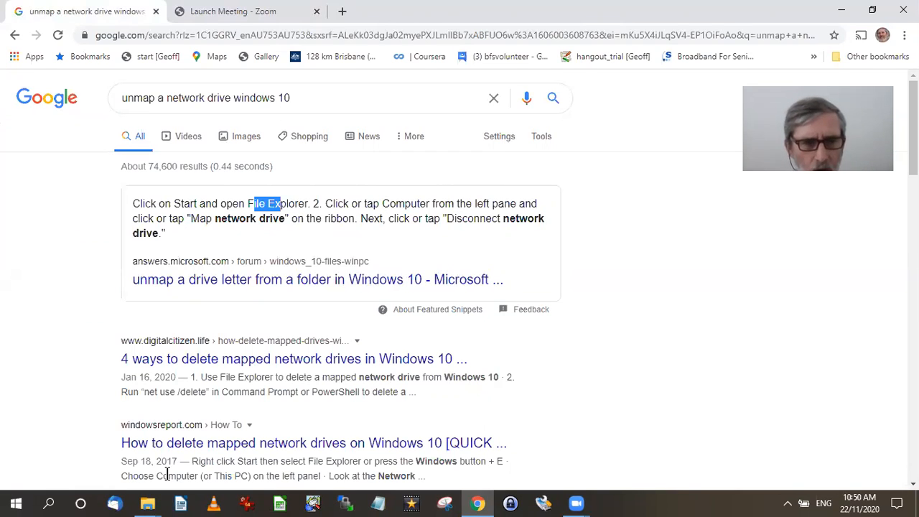
left_click(100, 470)
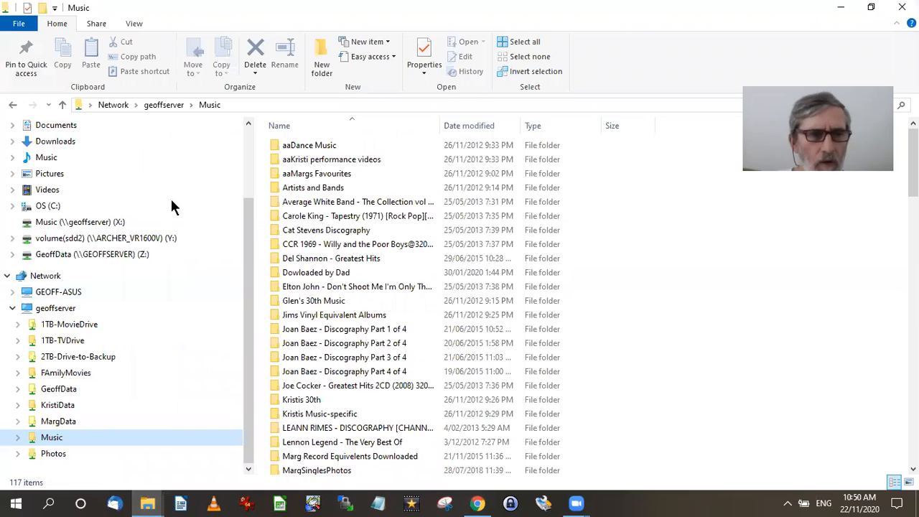
- Check the list of network drives that This PC offers to disconnect, and dismiss it without disconnecting any
scroll(236, 163, "up", 3)
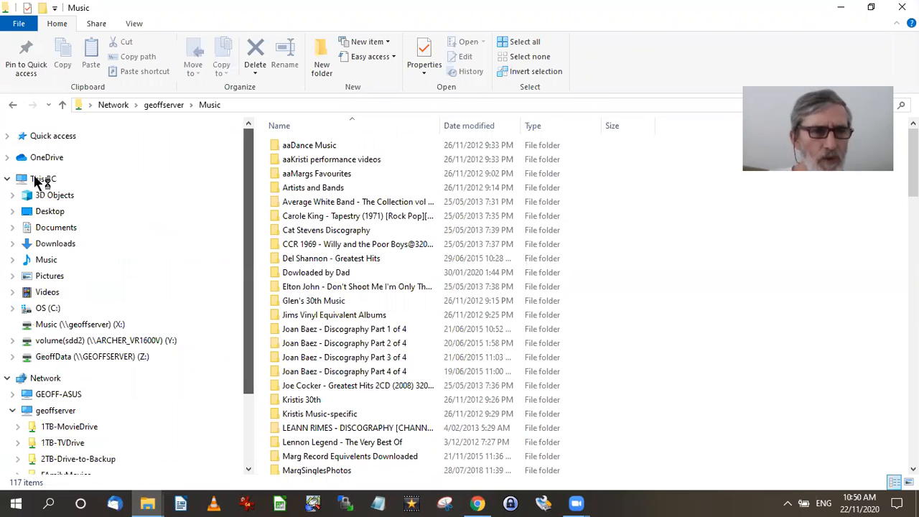
left_click(37, 183)
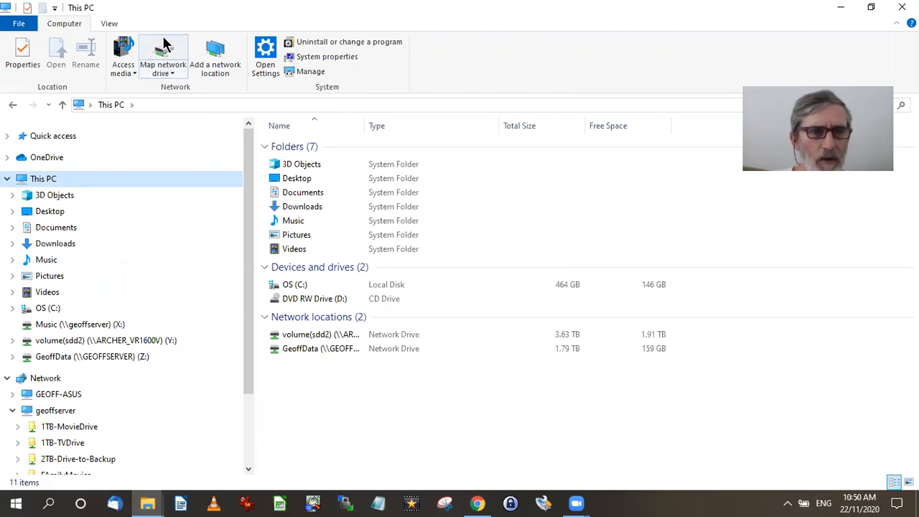
left_click(166, 79)
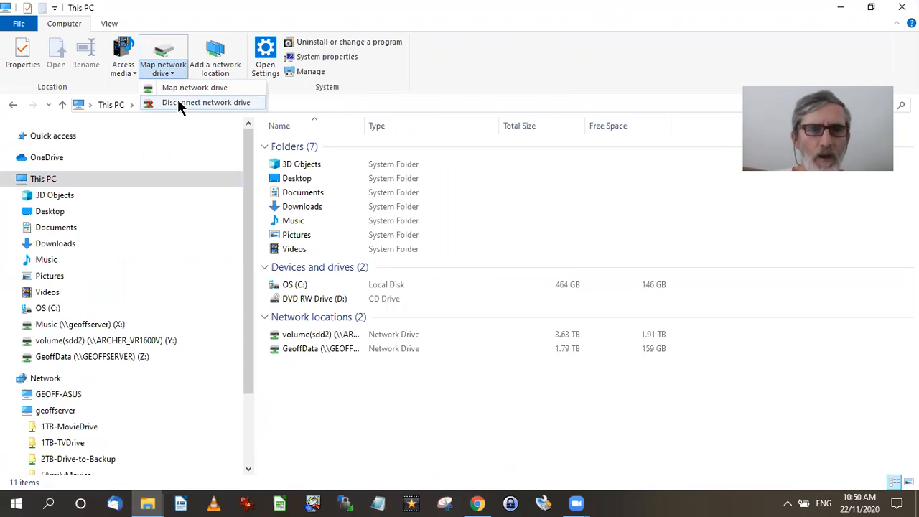
left_click(179, 104)
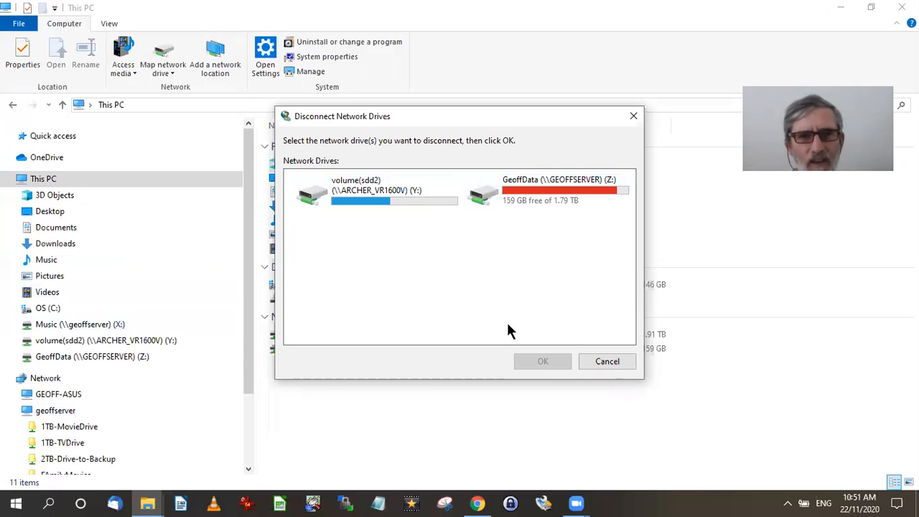
left_click(619, 359)
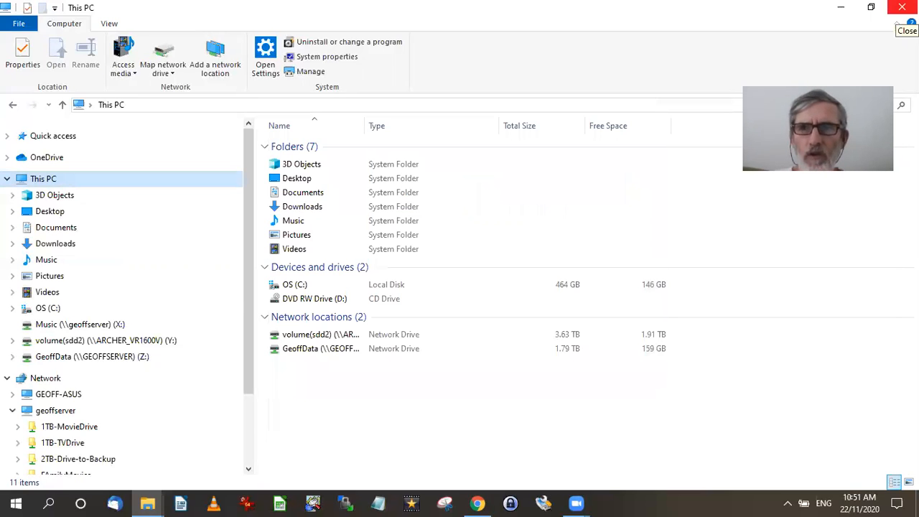
- Close all open File Explorer windows, including those showing This PC, GEOFF-ASUS and geoffserver
left_click(899, 10)
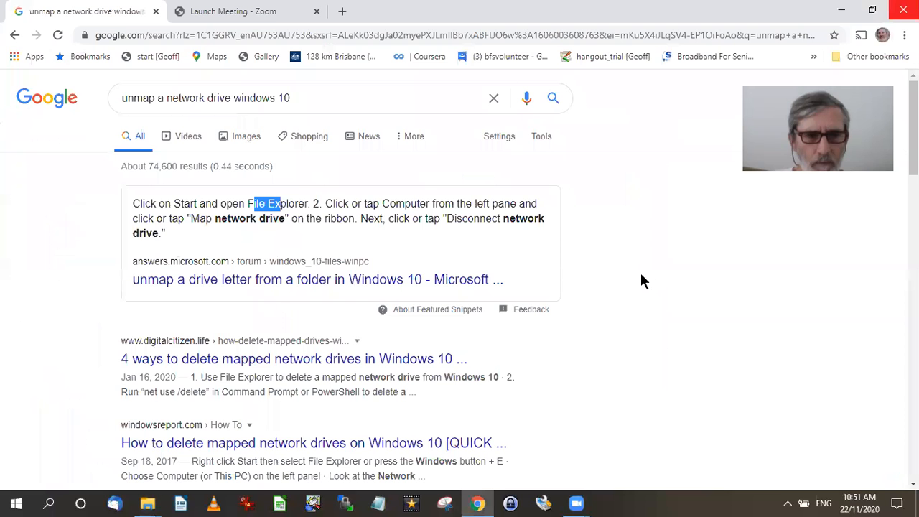
mouse_move(153, 505)
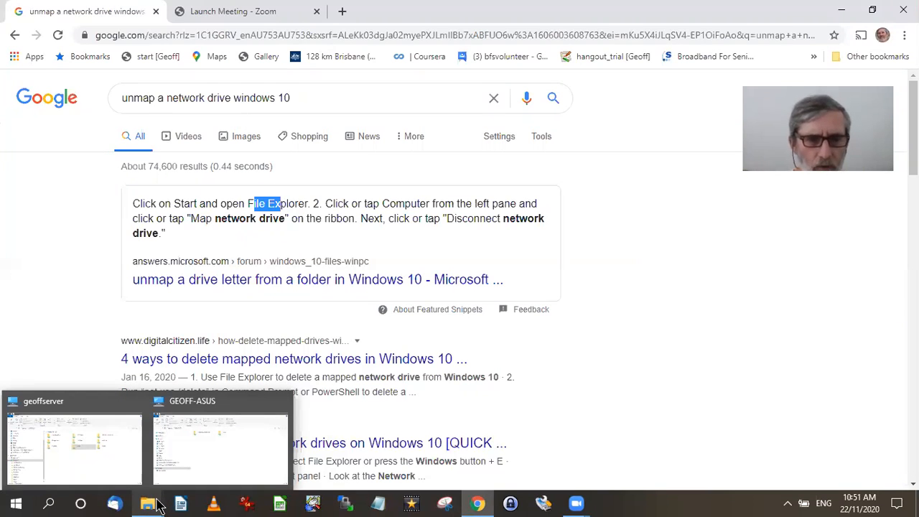
left_click(157, 505)
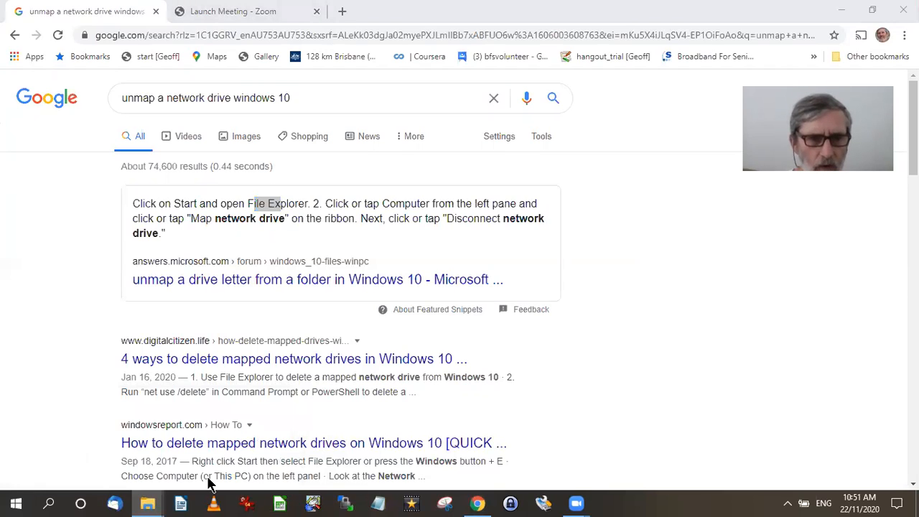
mouse_move(148, 505)
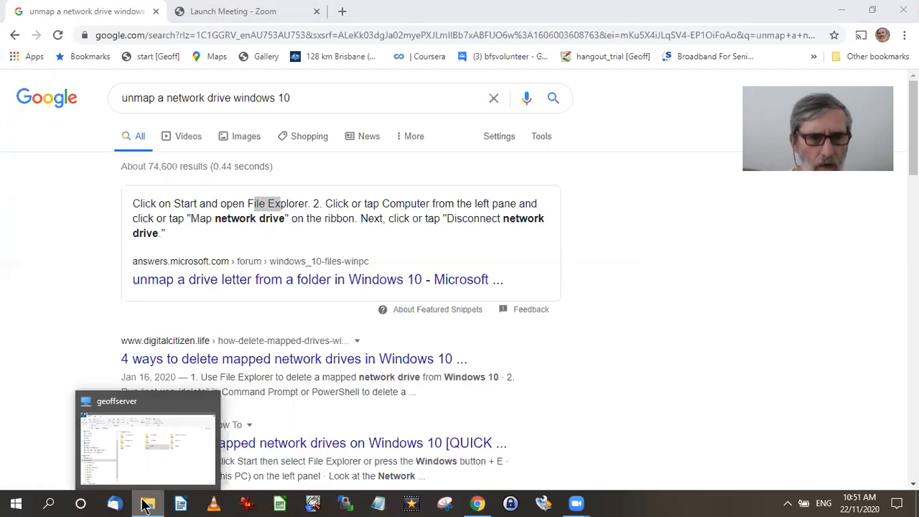
left_click(158, 502)
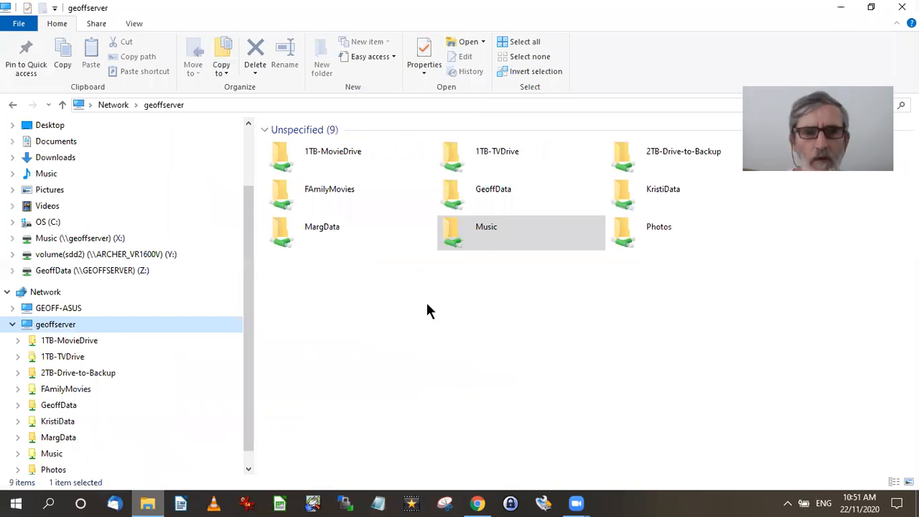
left_click(478, 504)
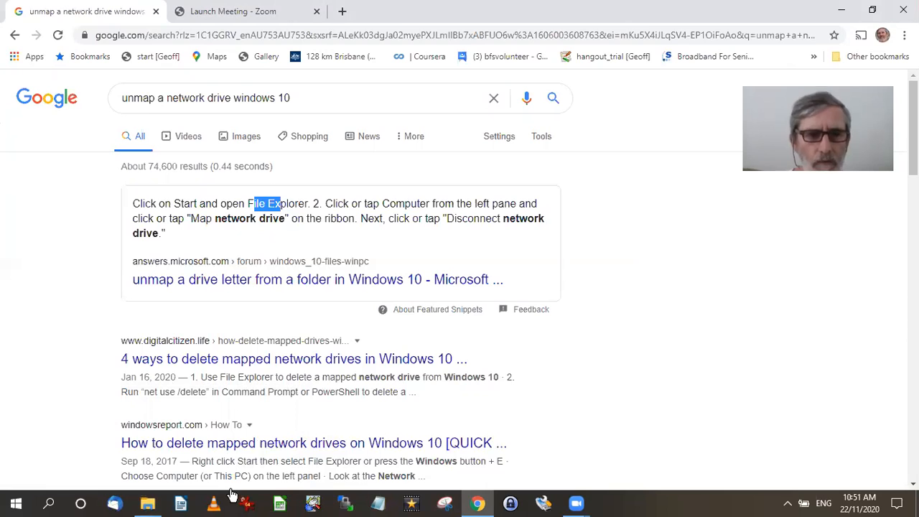
left_click(150, 505)
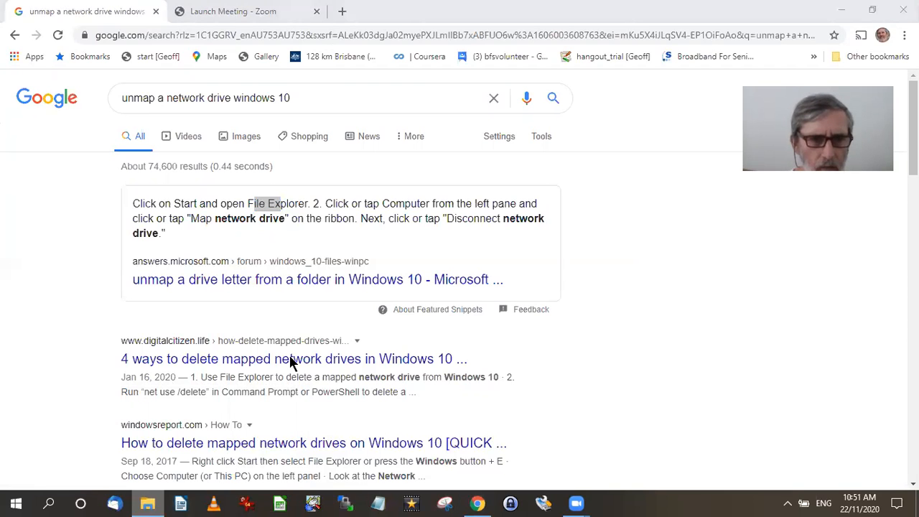
right_click(148, 504)
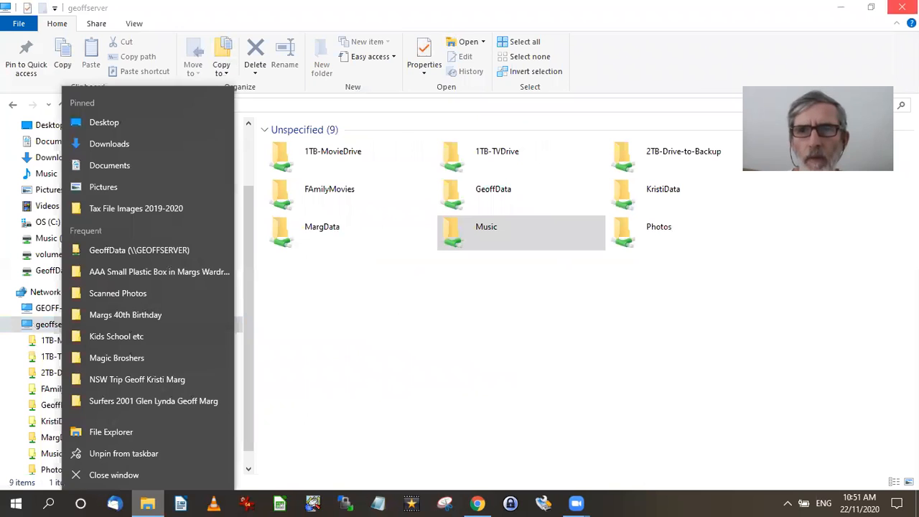
left_click(903, 7)
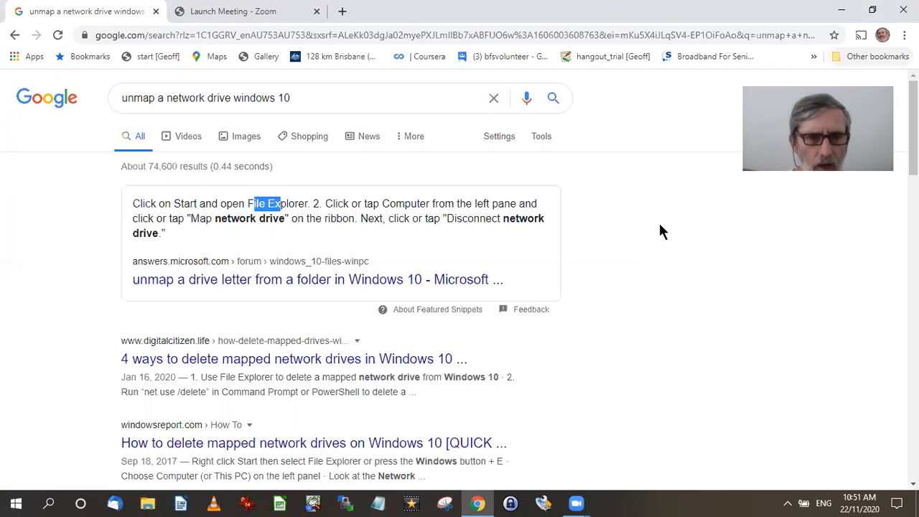
- Reopen File Explorer on This PC and collapse the Network group in the folder tree
left_click(148, 504)
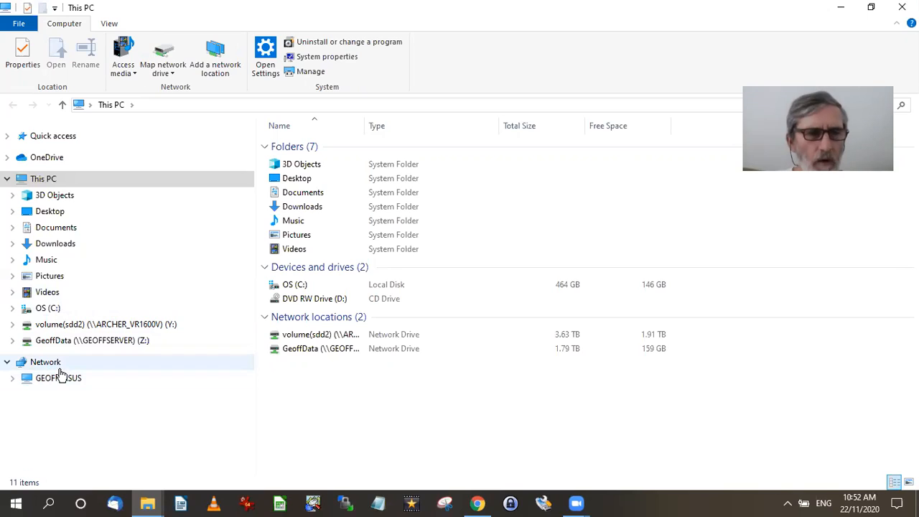
left_click(10, 363)
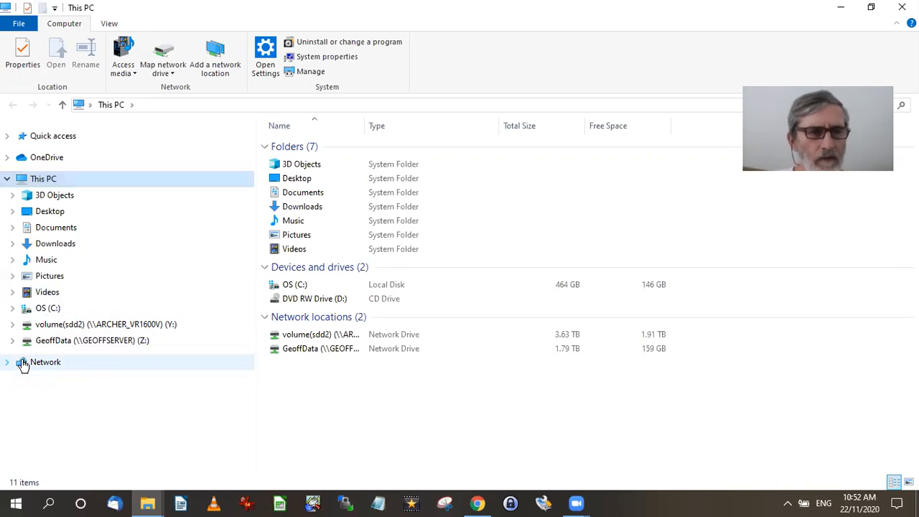
- Browse to the network server \\geoffserver from the Network location in File Explorer
left_click(23, 364)
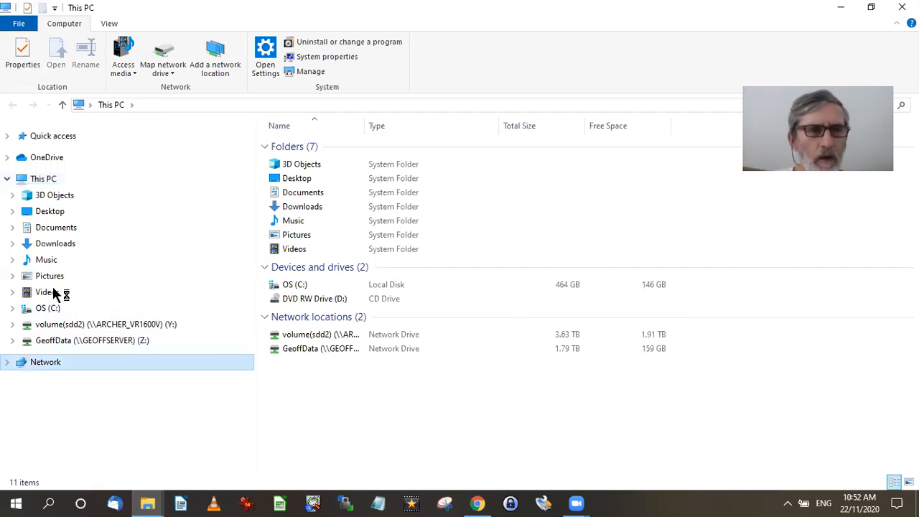
left_click(137, 106)
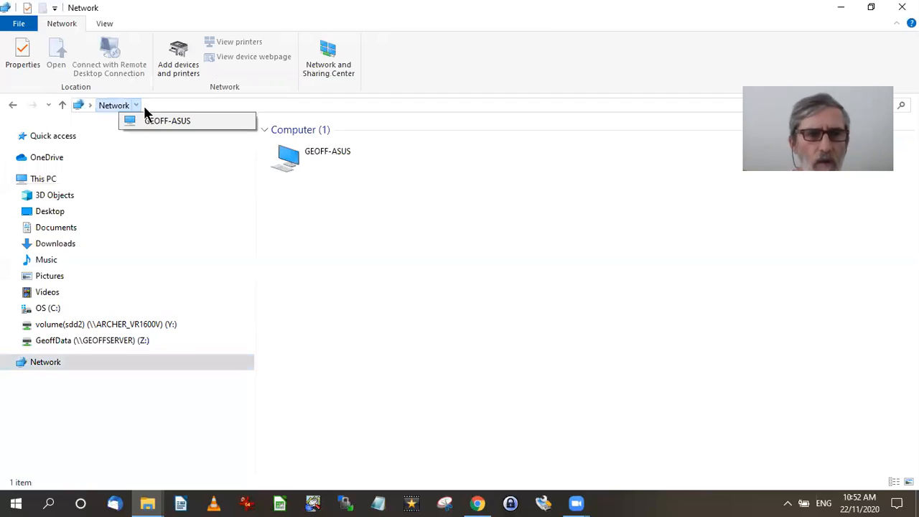
left_click(148, 106)
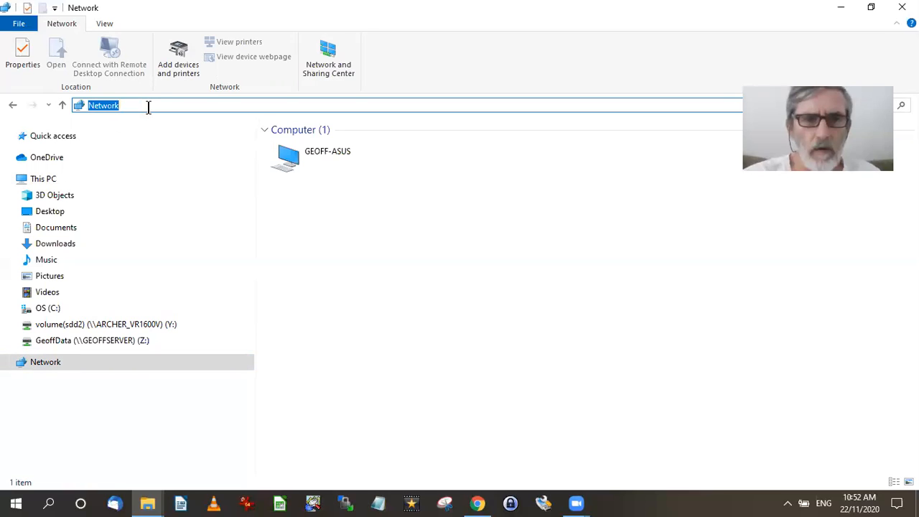
type("\\\\")
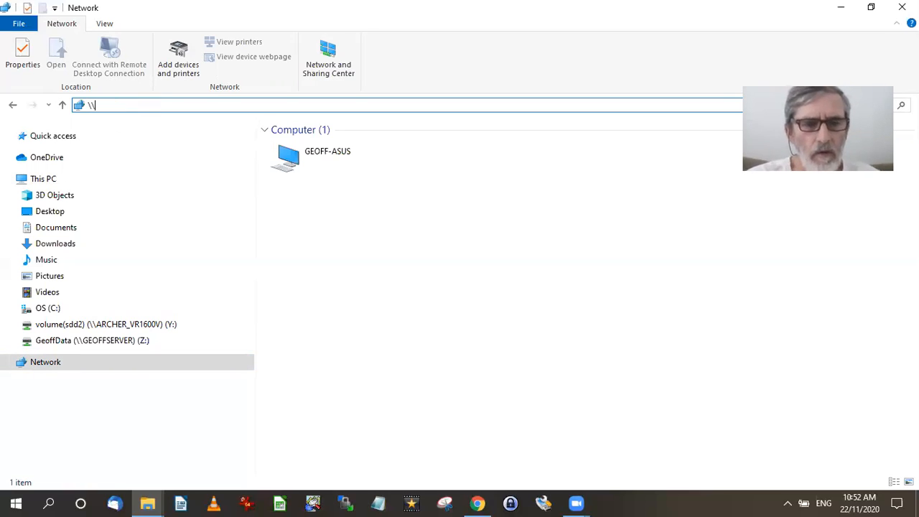
type("ge")
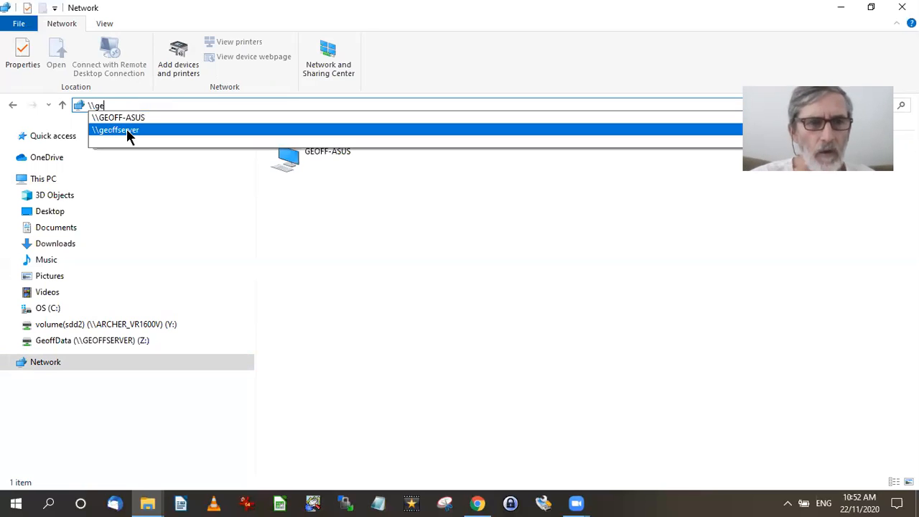
left_click(126, 131)
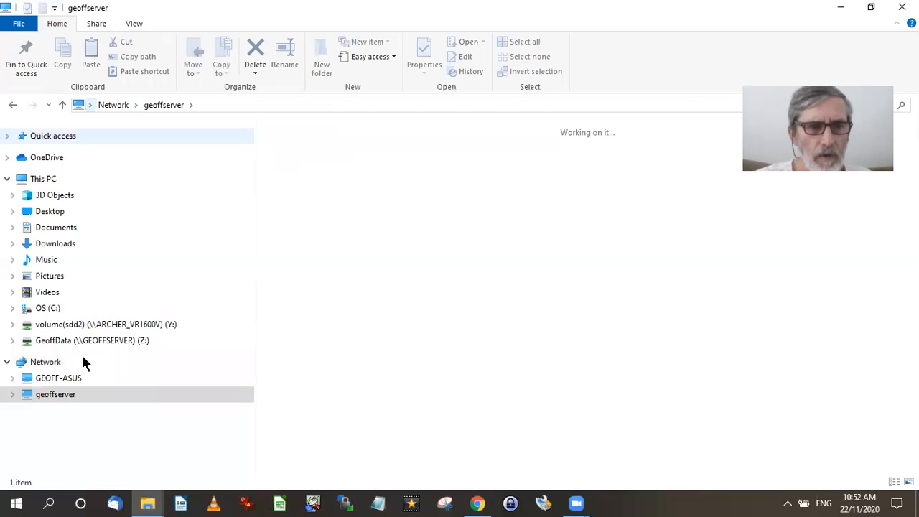
left_click(63, 404)
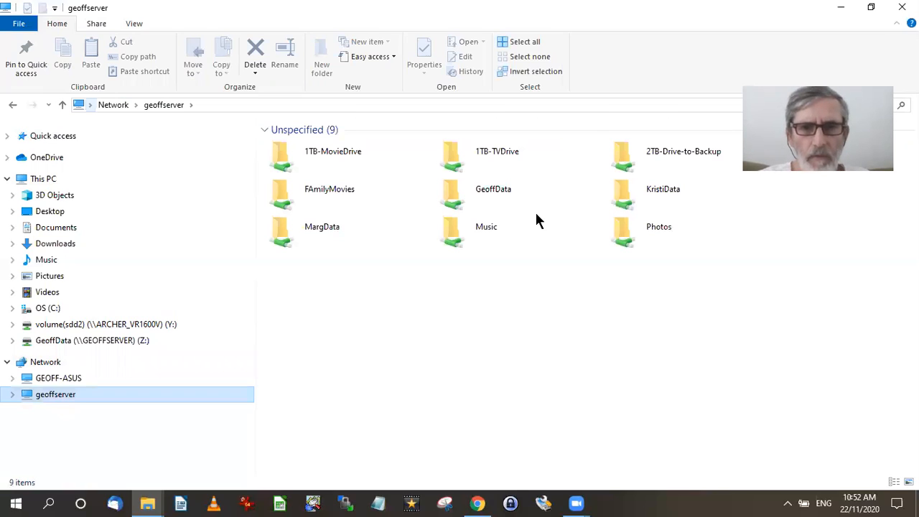
- Expand geoffserver in the folder tree and open its Music share
left_click(504, 222)
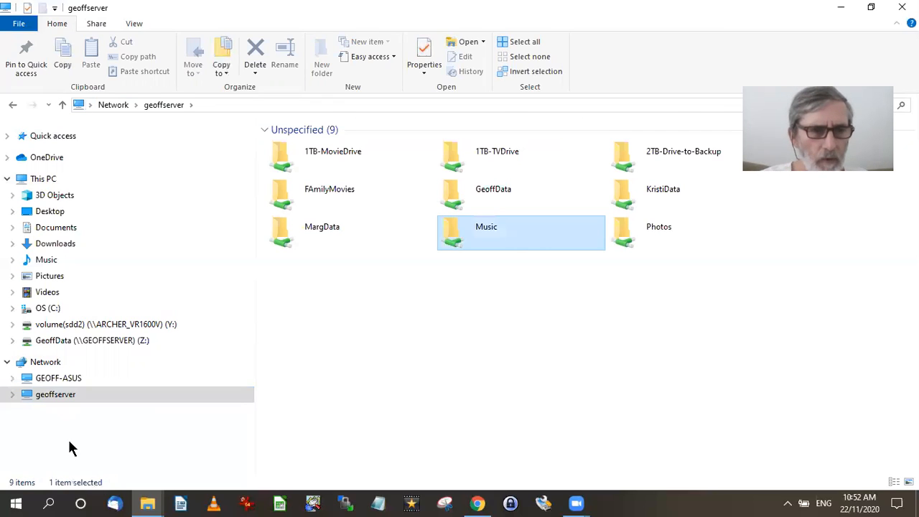
left_click(10, 394)
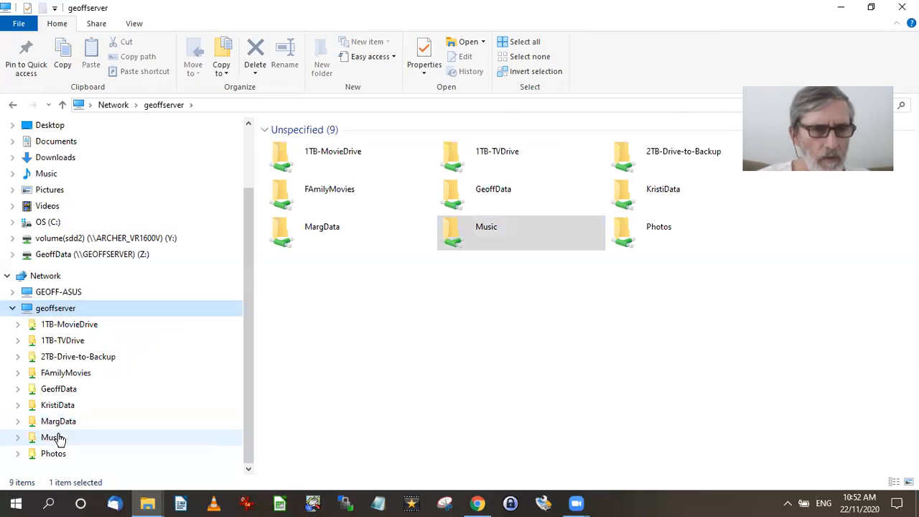
left_click(58, 438)
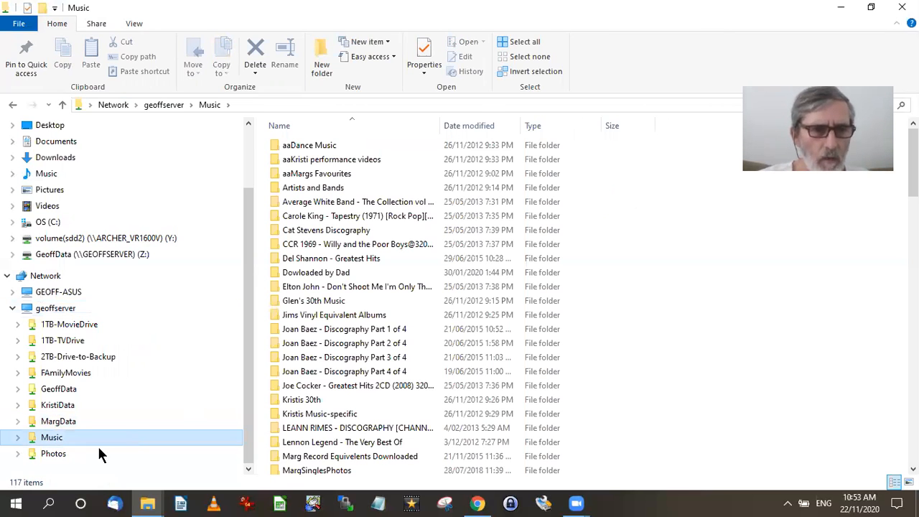
- Map \\geoffserver\Music as network drive X: with reconnect at sign-in, and collapse the new drive in the folder tree
right_click(24, 438)
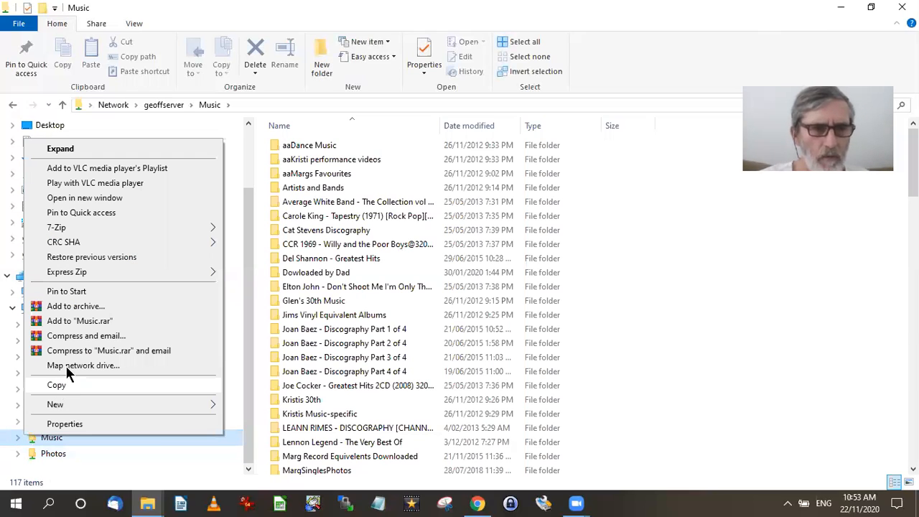
left_click(66, 366)
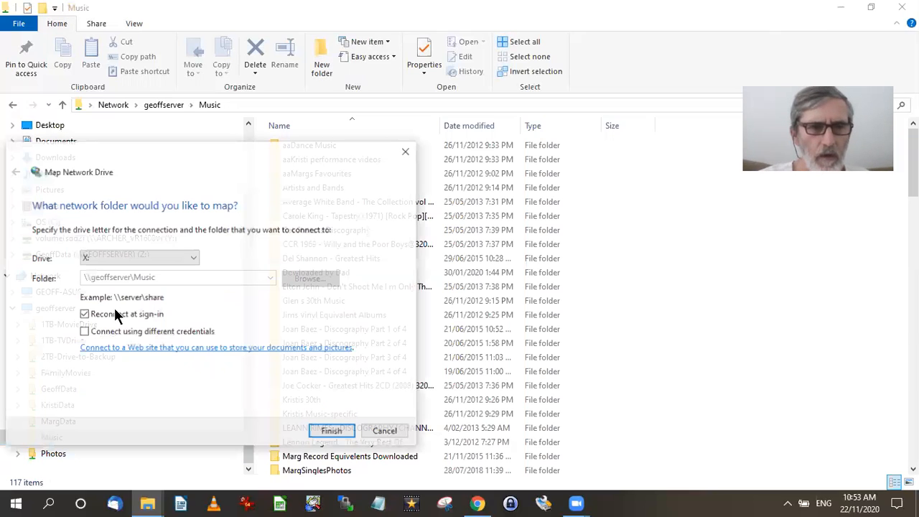
left_click(328, 433)
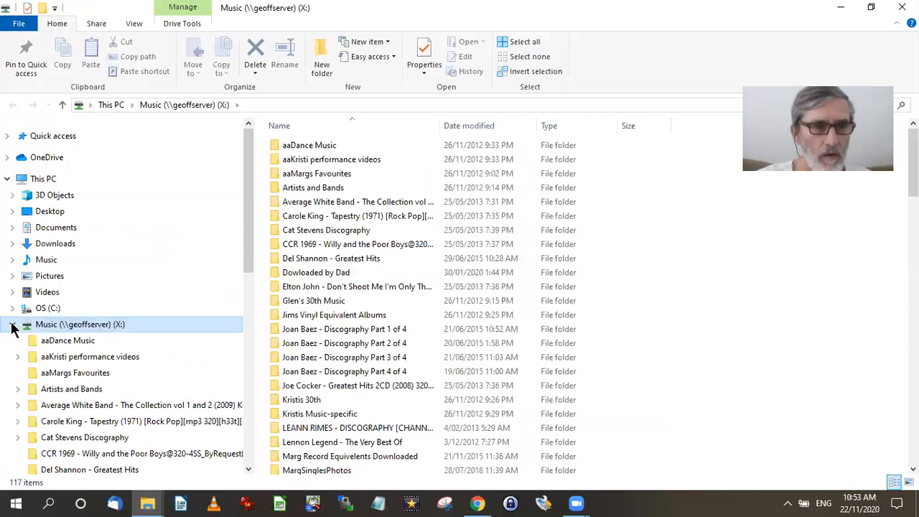
left_click(12, 324)
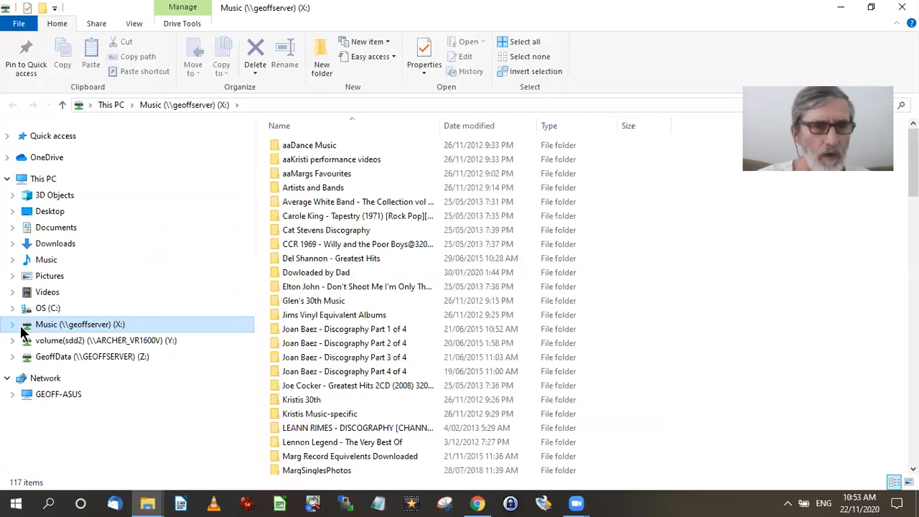
- Try to disconnect the Music (X:) network drive, and decline to disconnect it while files are open
right_click(129, 327)
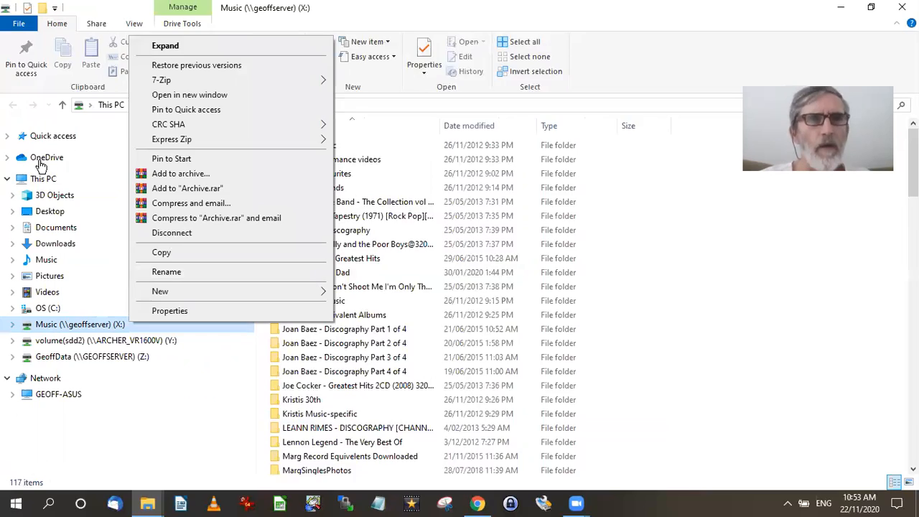
left_click(43, 178)
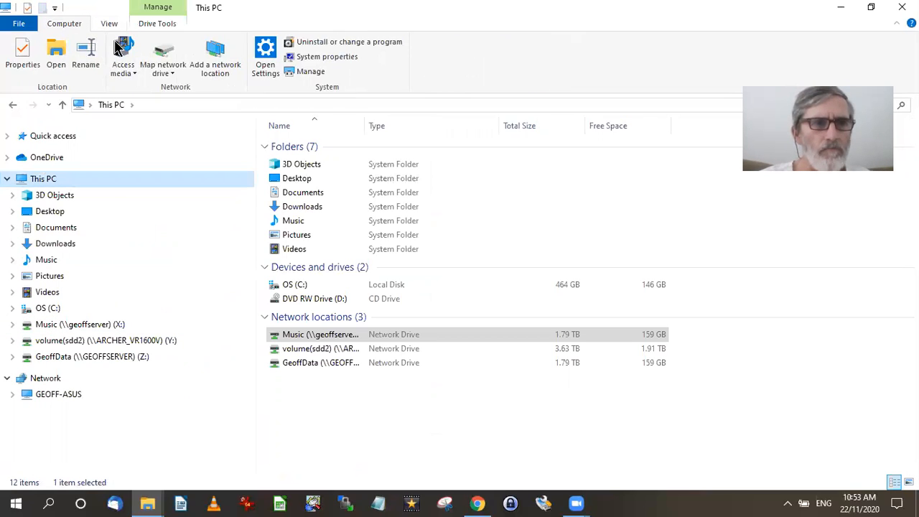
left_click(169, 72)
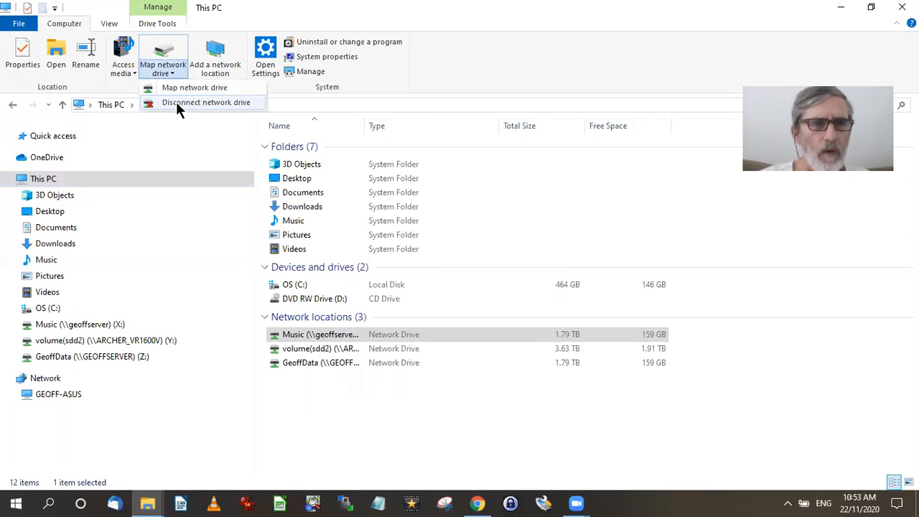
left_click(180, 107)
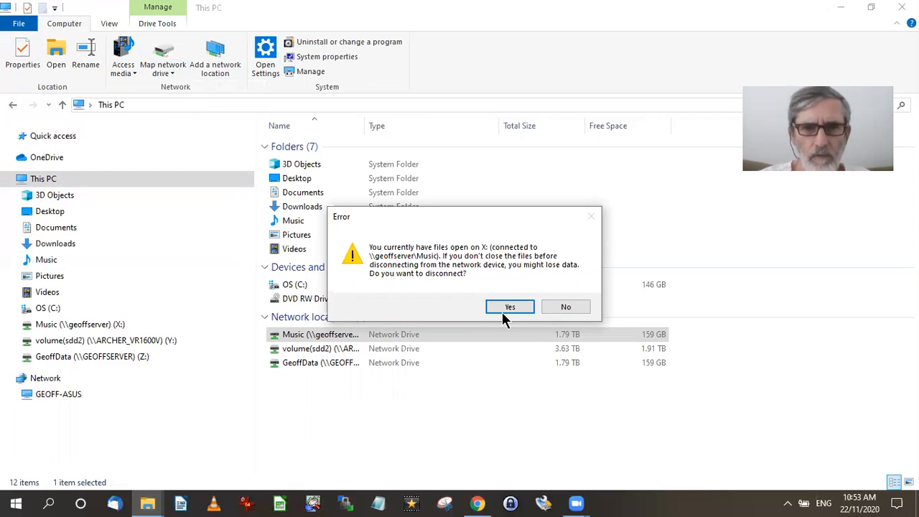
left_click(574, 303)
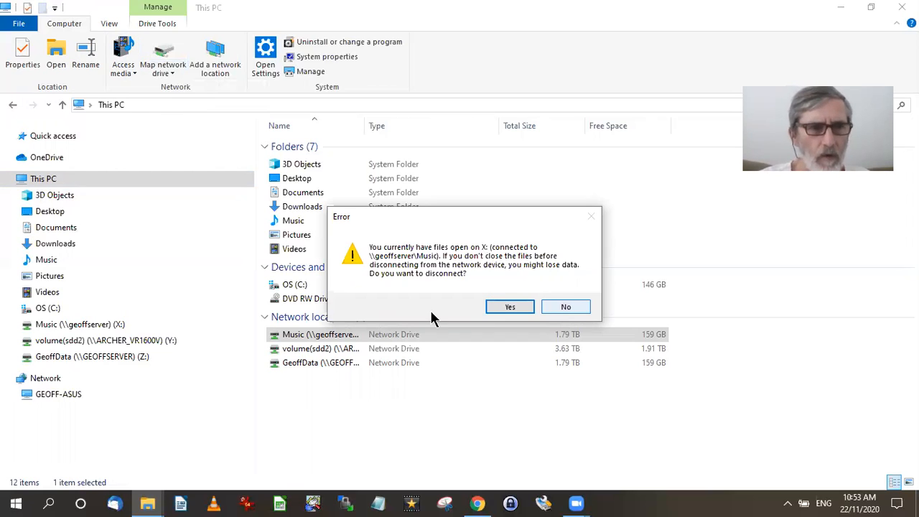
- Switch away from the Music (X:) drive to OS (C:), and disconnect X: from This PC despite its open files
left_click(55, 328)
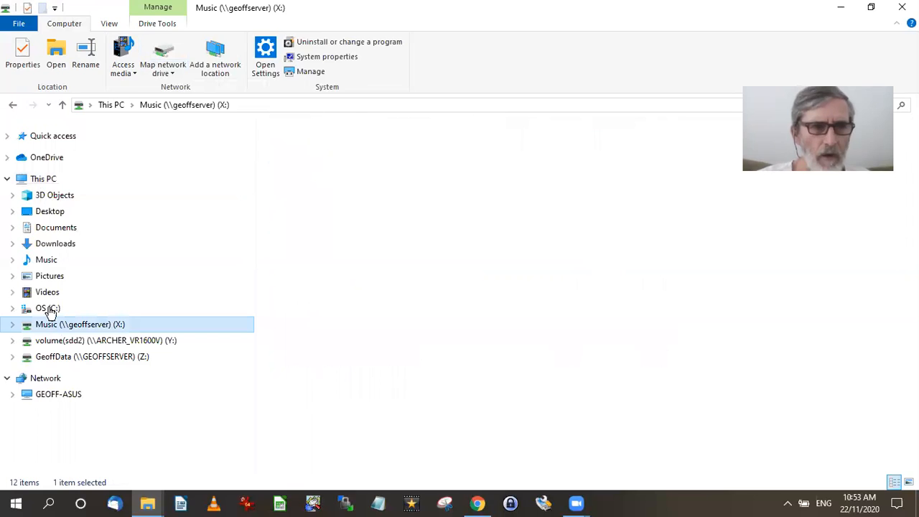
left_click(49, 310)
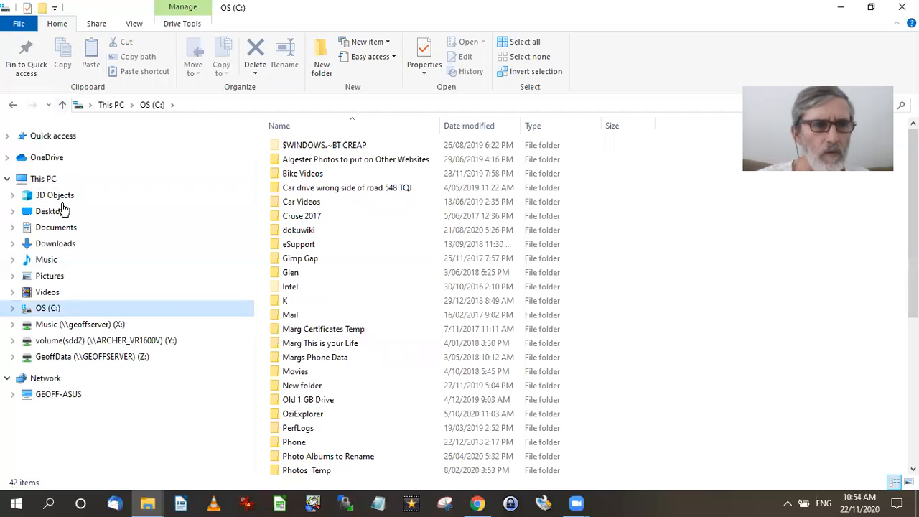
left_click(119, 103)
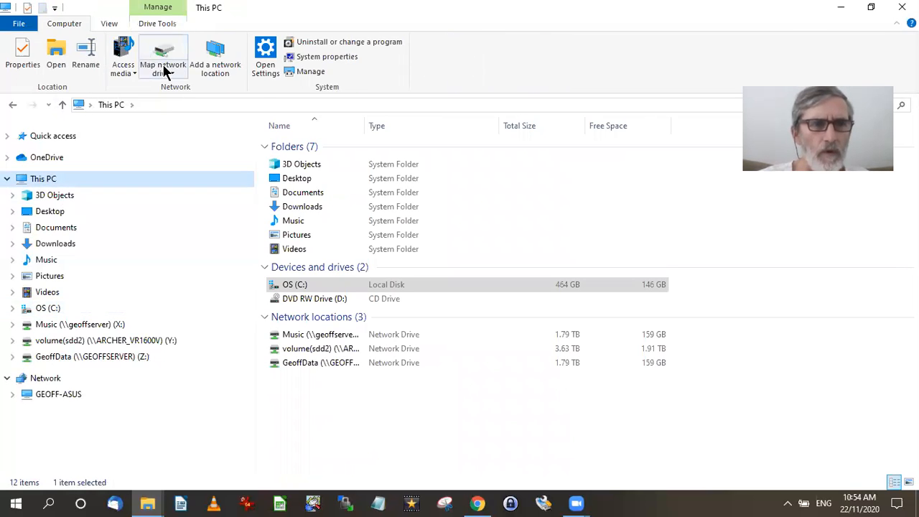
left_click(164, 71)
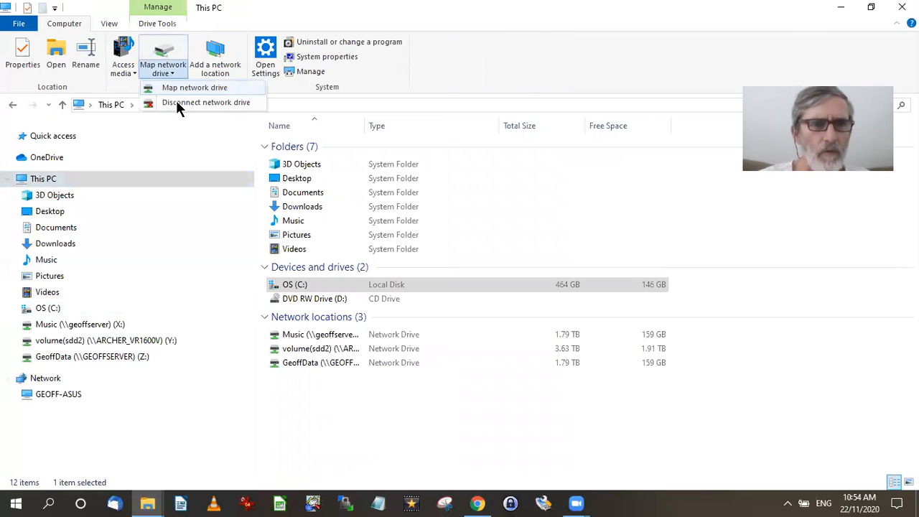
left_click(183, 103)
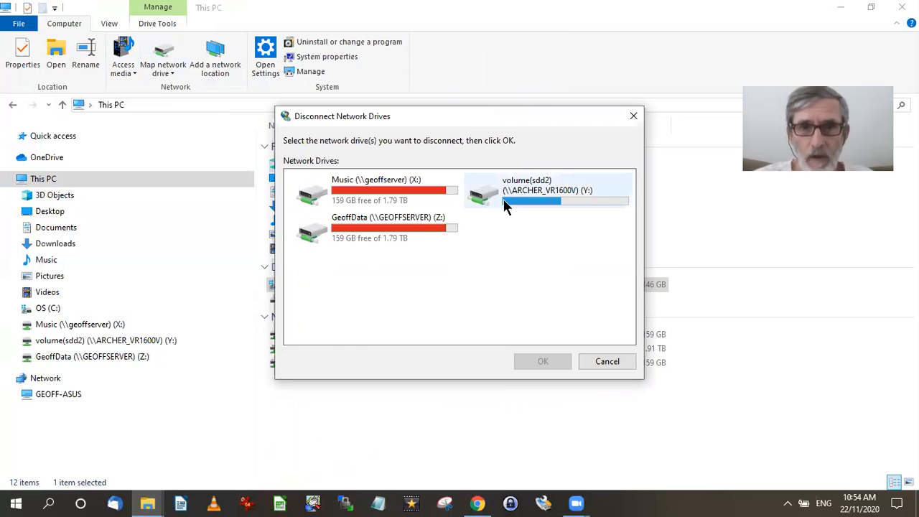
left_click(391, 186)
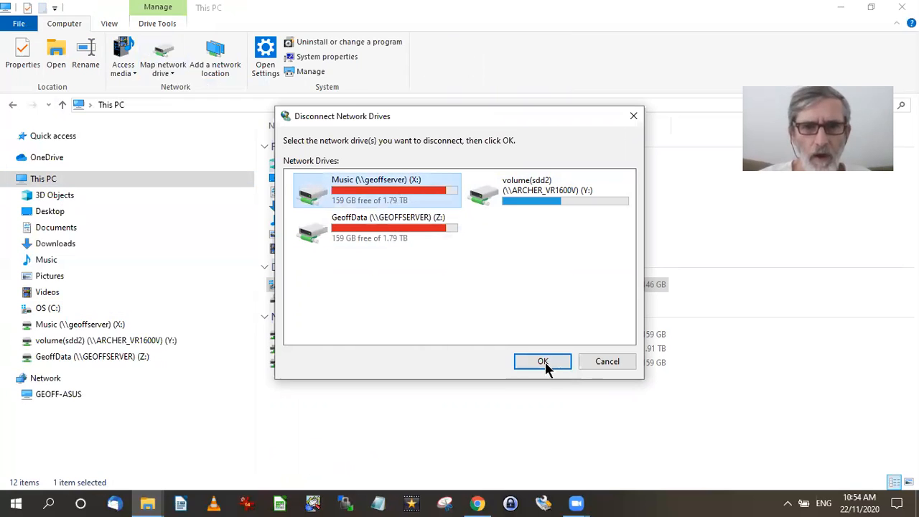
left_click(544, 363)
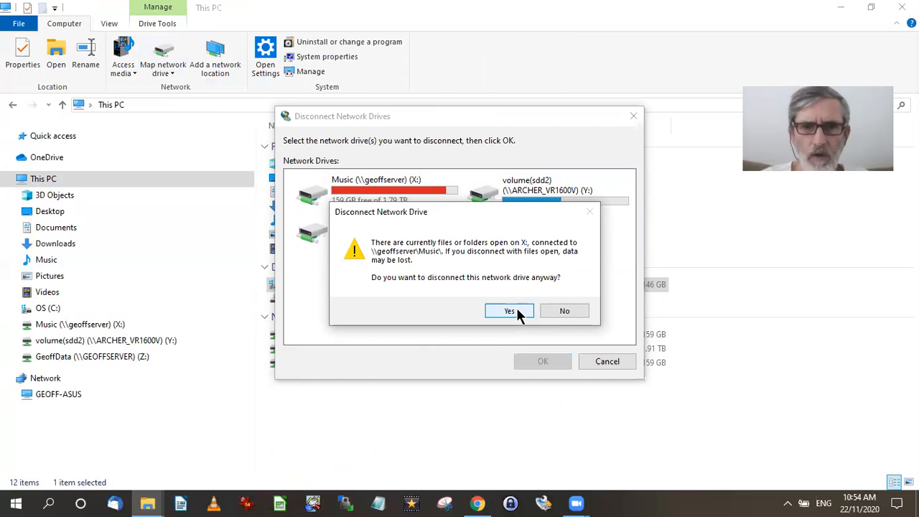
left_click(518, 314)
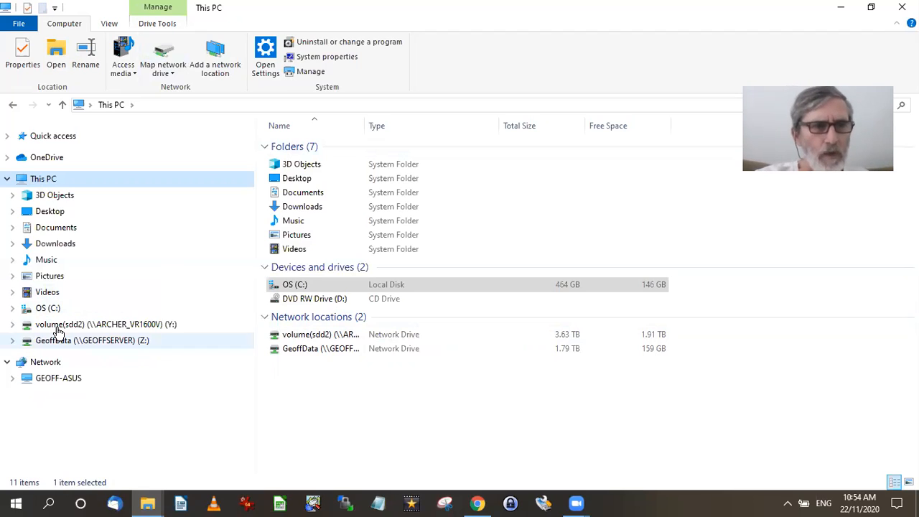
left_click(114, 24)
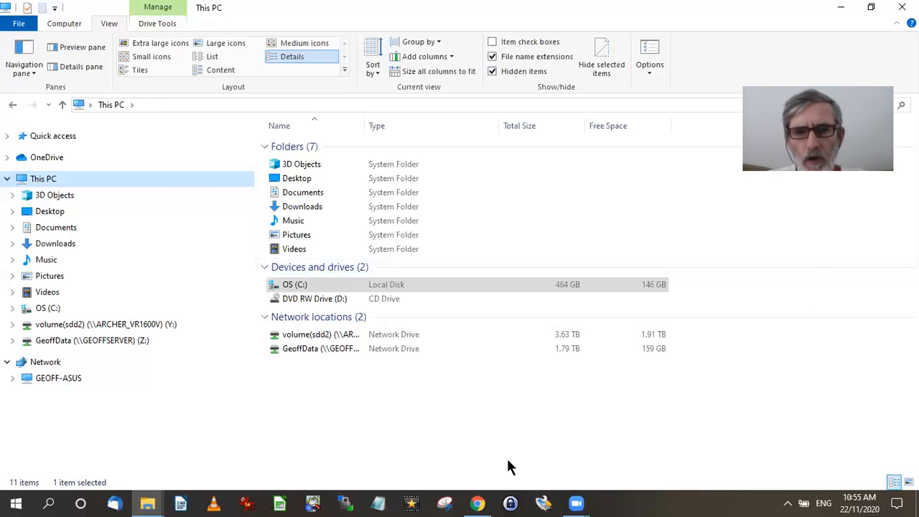
left_click(544, 503)
left_click(575, 505)
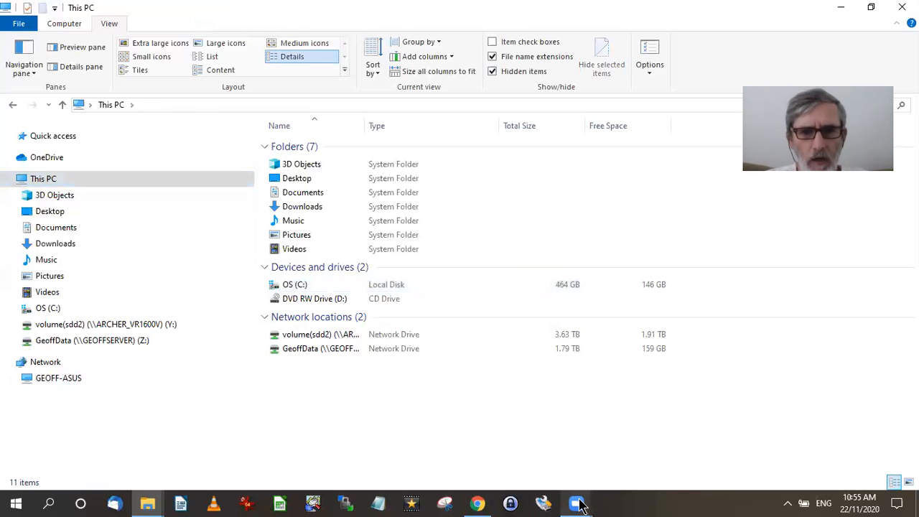
left_click(631, 454)
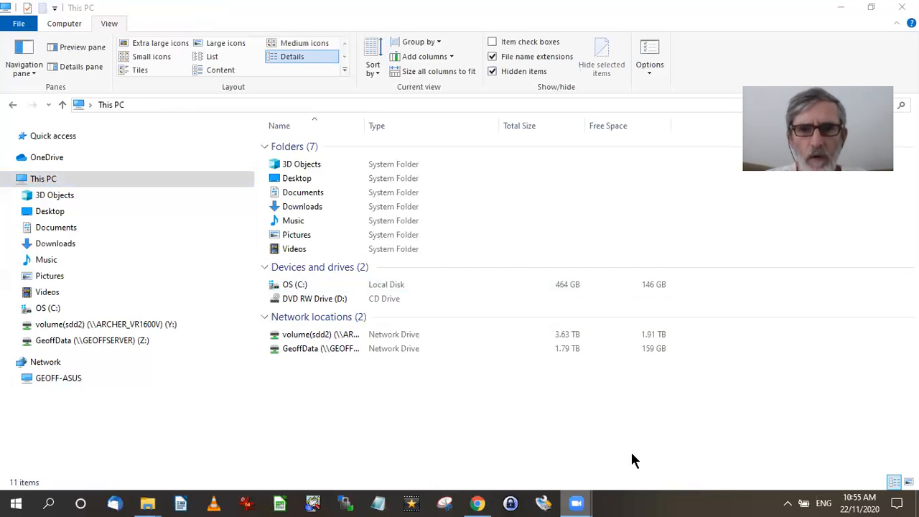